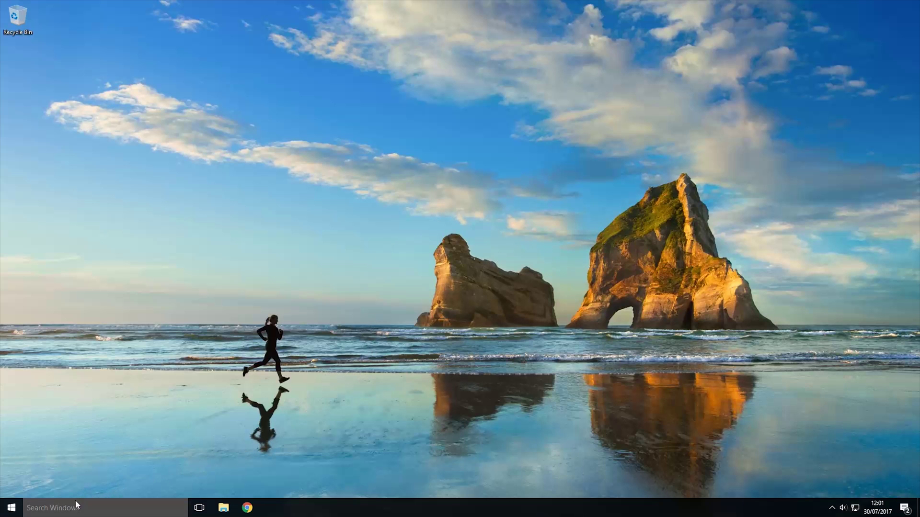
Start a Windows search for 'defrag' from the taskbar search box
left_click(68, 510)
type("de")
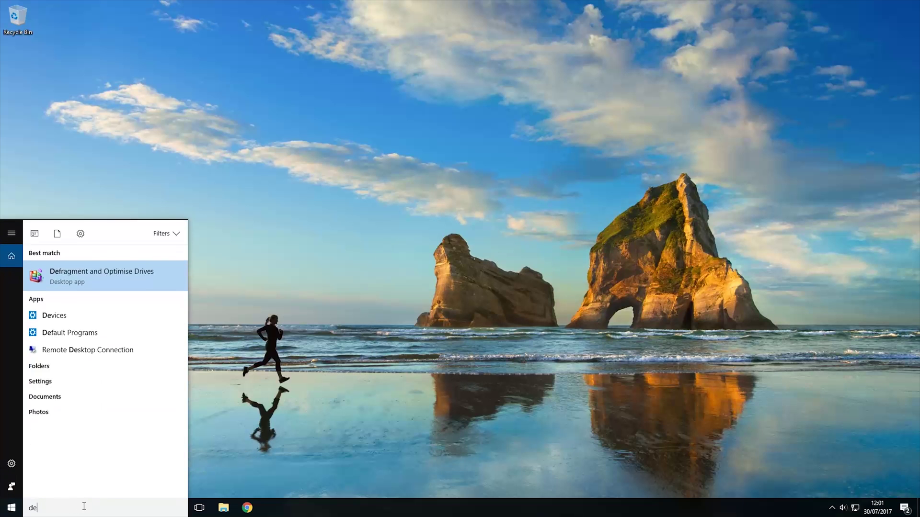
type("frag")
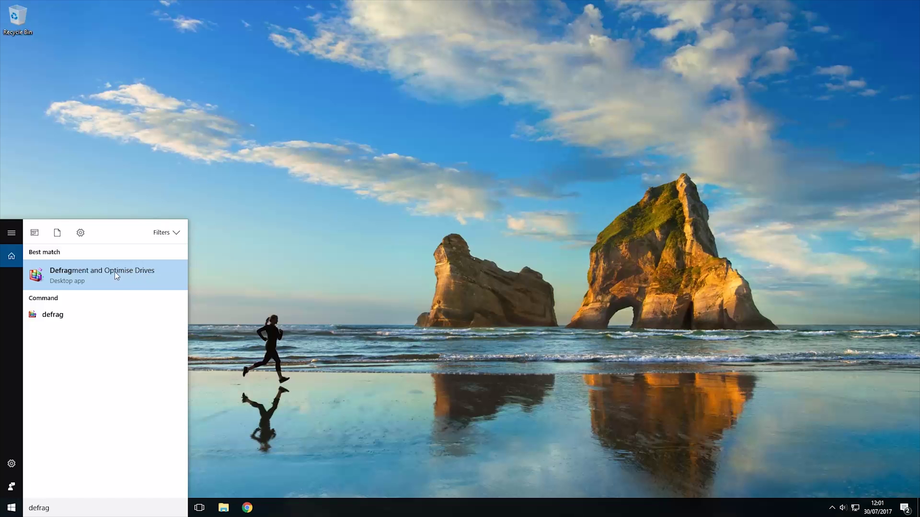
Launch Defragment and Optimise Drives and analyse New Volume (D:), still 14% fragmented
left_click(79, 272)
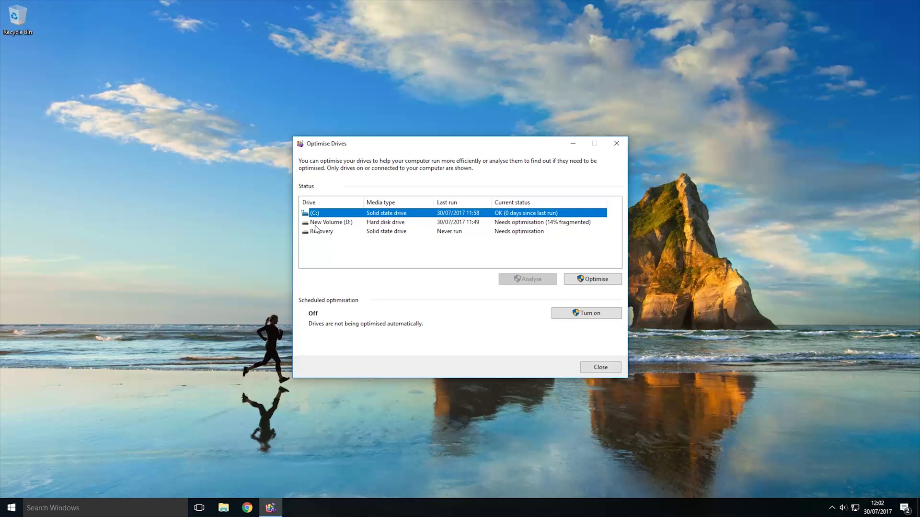
left_click(335, 225)
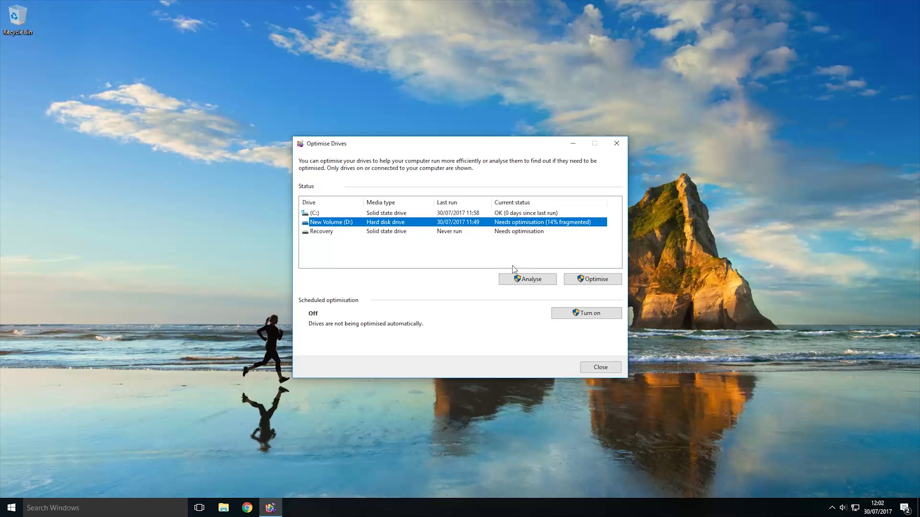
left_click(524, 280)
Optimise New Volume (D:), bringing it down to 1% fragmented with status OK
left_click(591, 280)
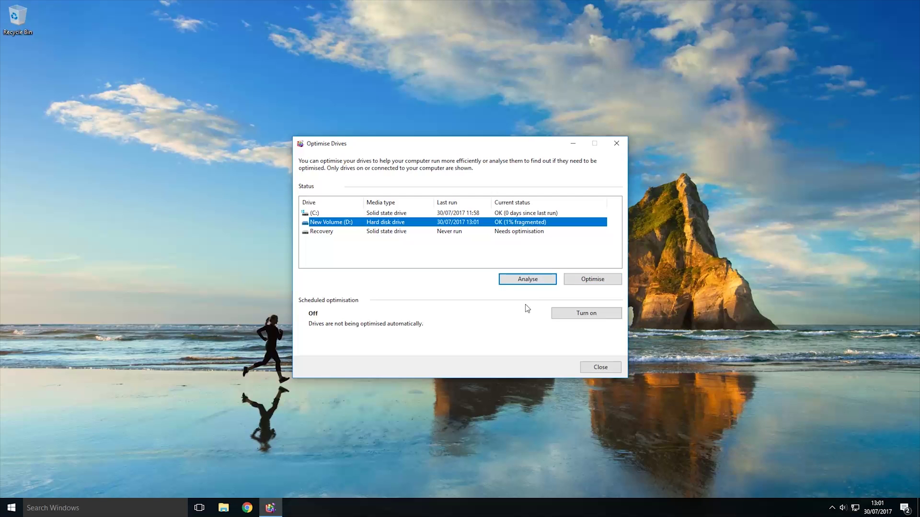
Start a fresh analysis of New Volume (D:) after optimising
left_click(538, 284)
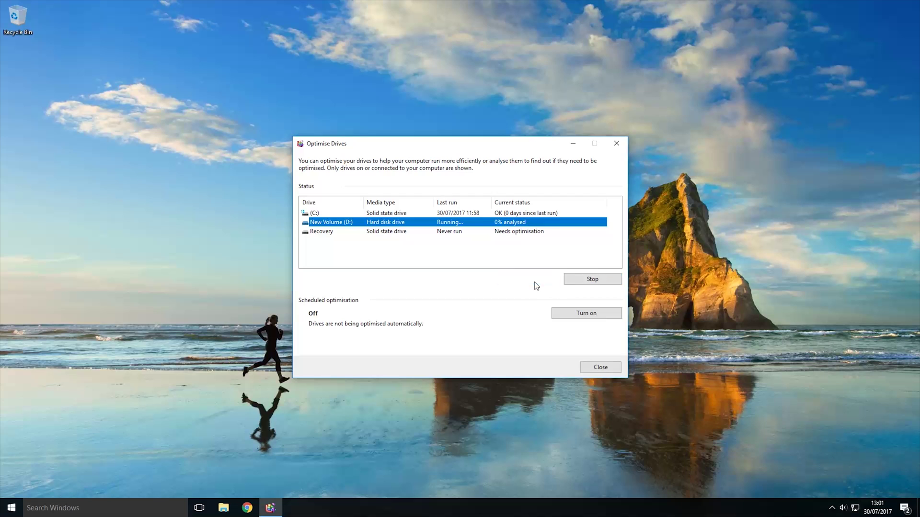